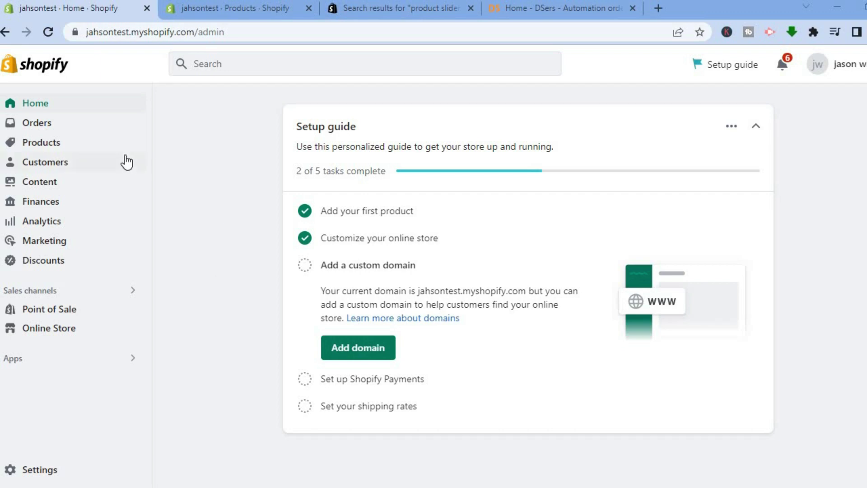
# Open the store's Products list showing LIVING IN THE LIGHT PDF, Sensor Headlamp and wedding planners
pyautogui.click(82, 152)
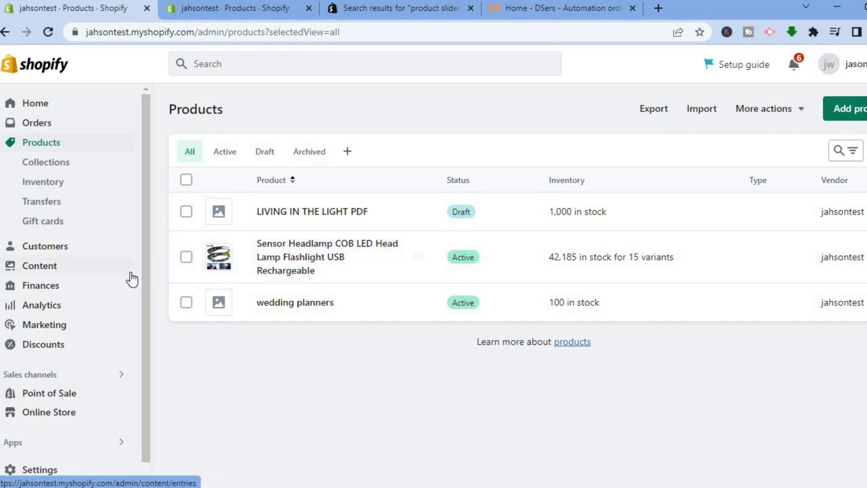
pyautogui.scroll(-1, 143, 316)
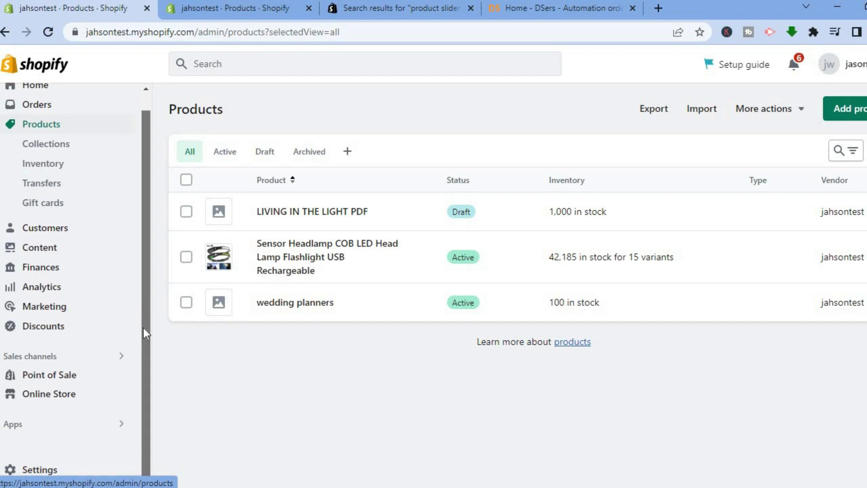
# Launch the DSers-AliExpress Dropshipping app from the store's installed apps
pyautogui.click(93, 434)
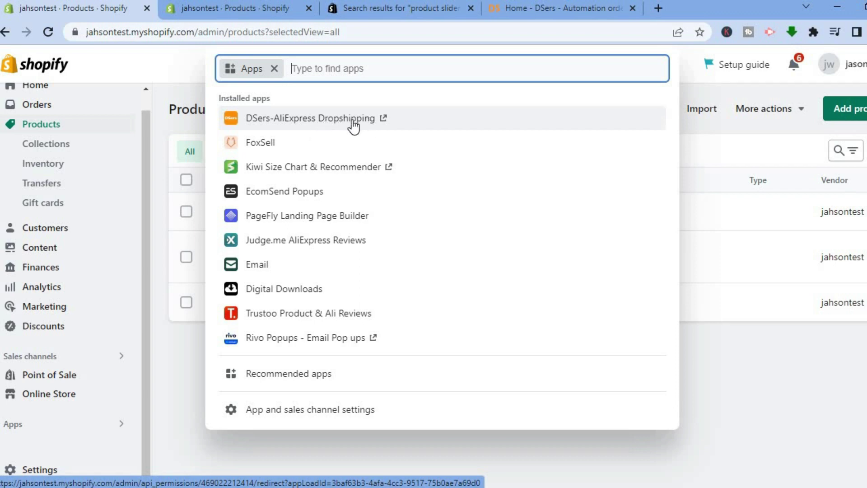
pyautogui.click(536, 9)
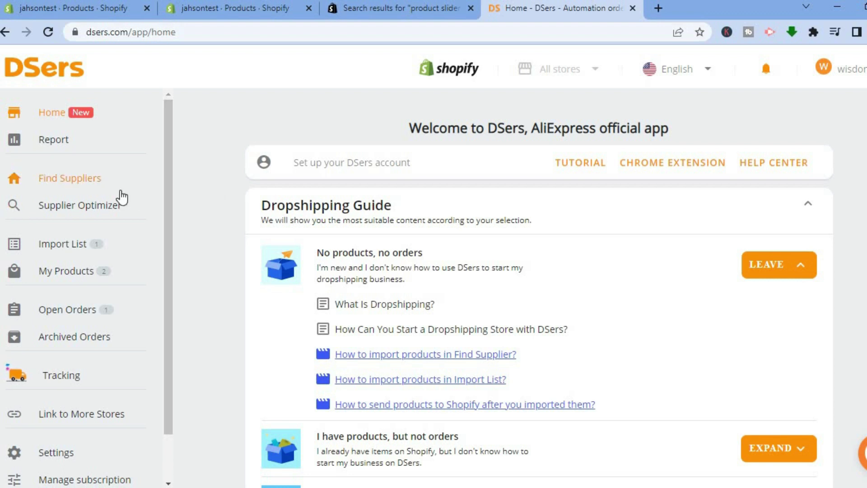
# Go to DSers' Find Suppliers catalogue and scroll down to the AliExpress product listings
pyautogui.click(89, 187)
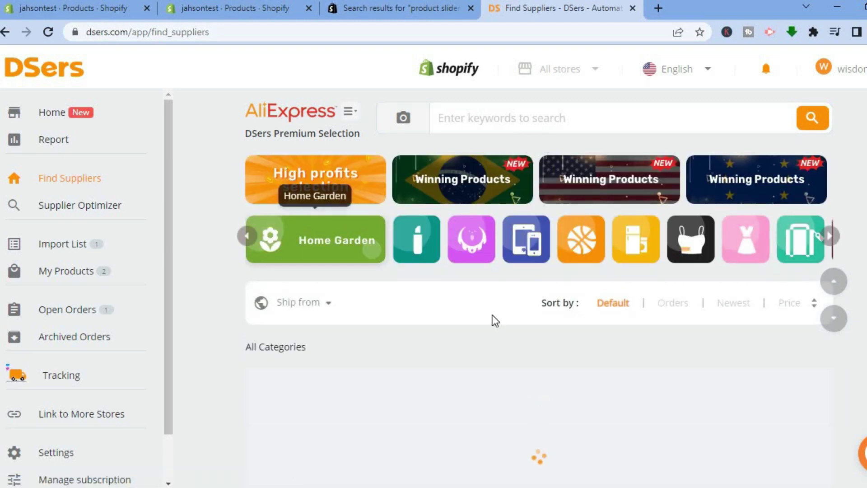
pyautogui.click(540, 118)
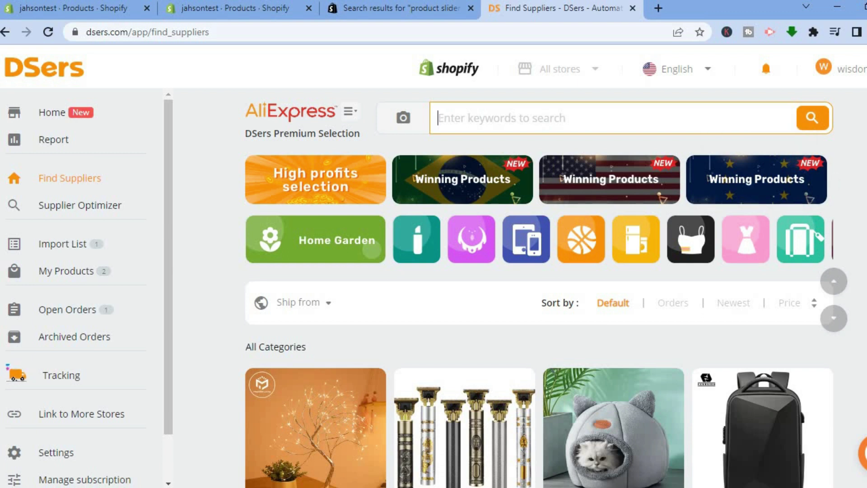
pyautogui.scroll(-1, 538, 289)
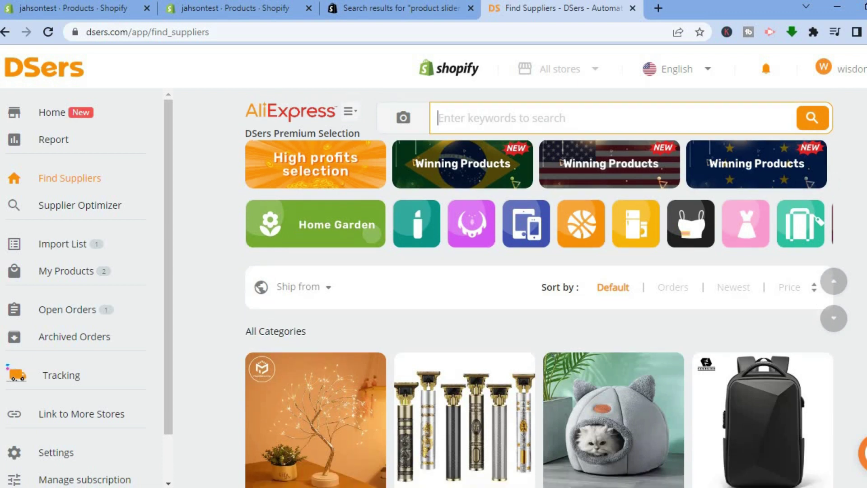
pyautogui.scroll(-5, 538, 289)
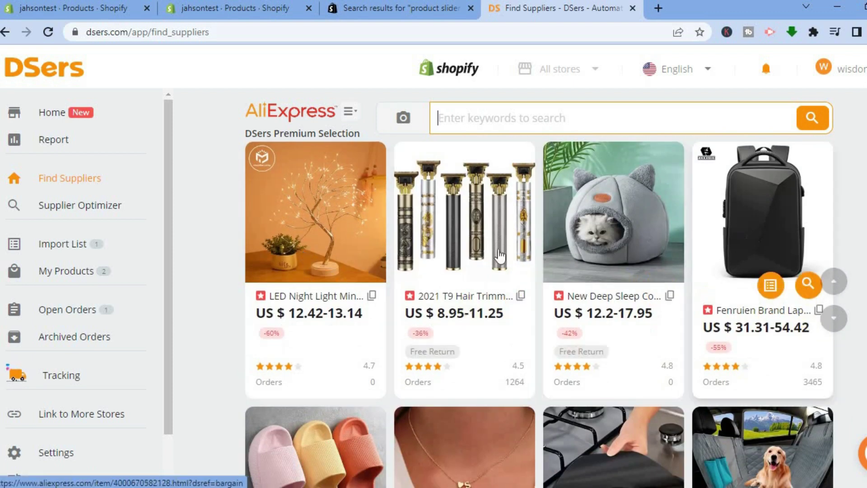
# Check the T9 hair trimmer on AliExpress, add it to the DSers Import List, and verify it there
pyautogui.click(486, 256)
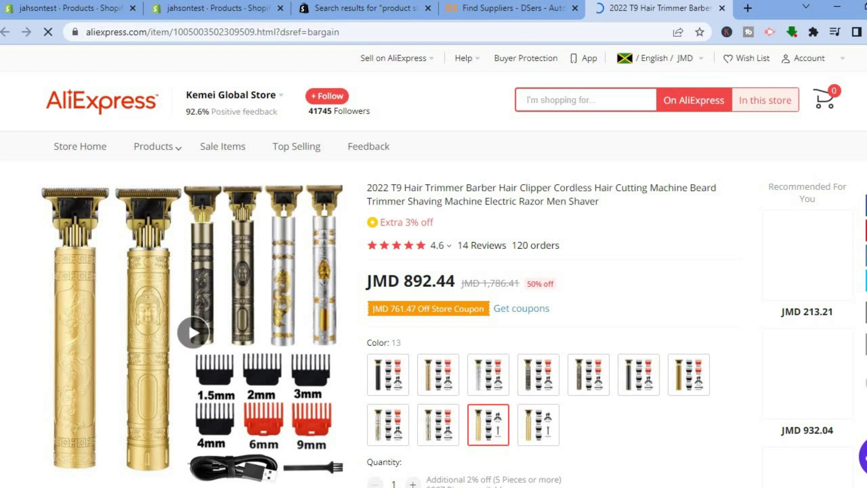
pyautogui.click(519, 7)
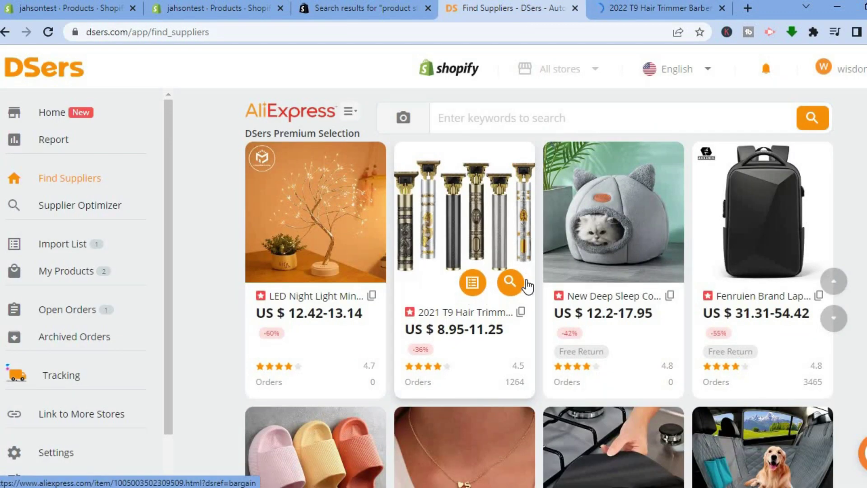
pyautogui.click(472, 285)
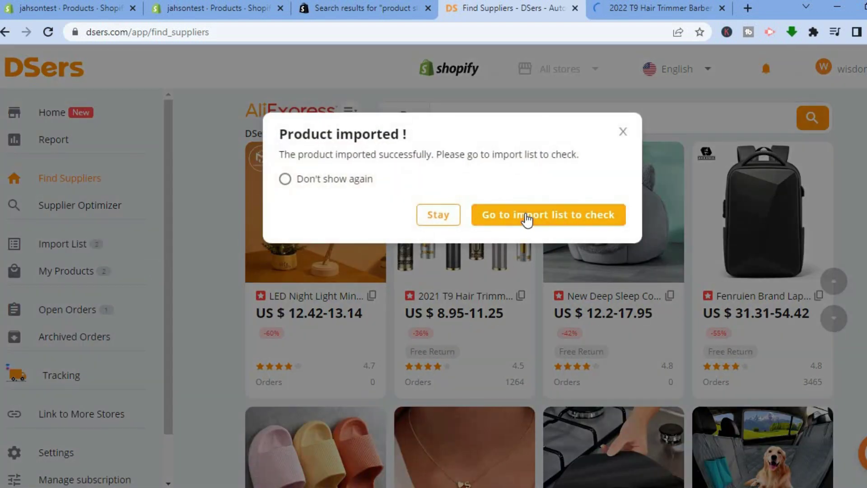
pyautogui.click(528, 221)
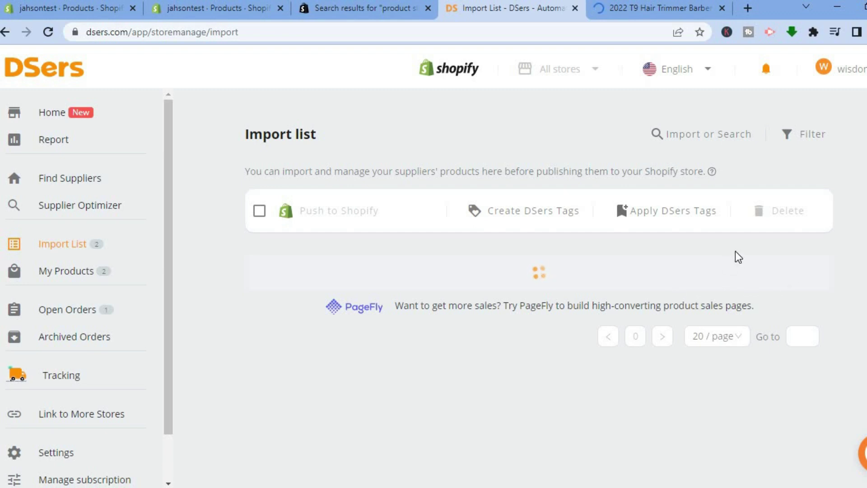
pyautogui.scroll(-2, 542, 316)
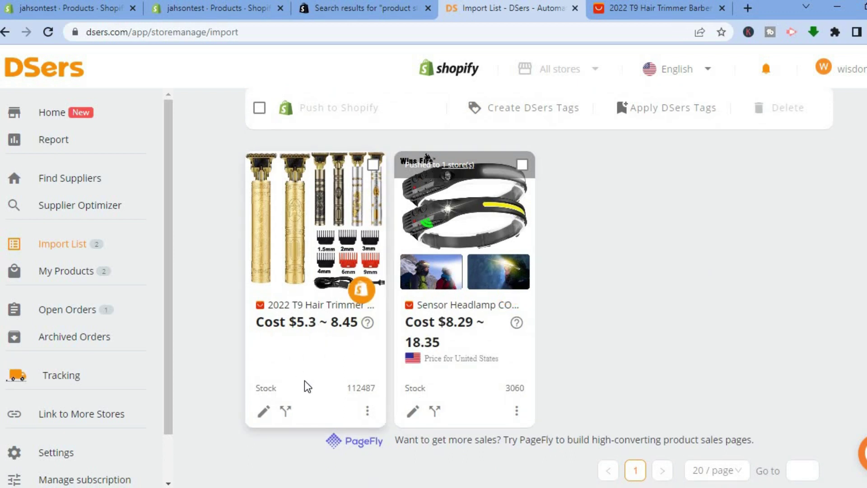
# Shorten the trimmer's title to '2022 T9 Hair Trimmer Barber Hair Clipper Cordless'
pyautogui.click(264, 412)
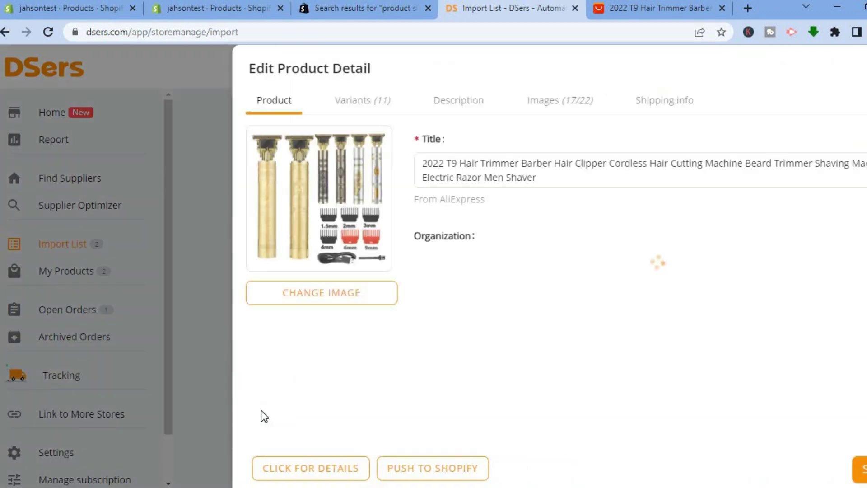
pyautogui.click(625, 164)
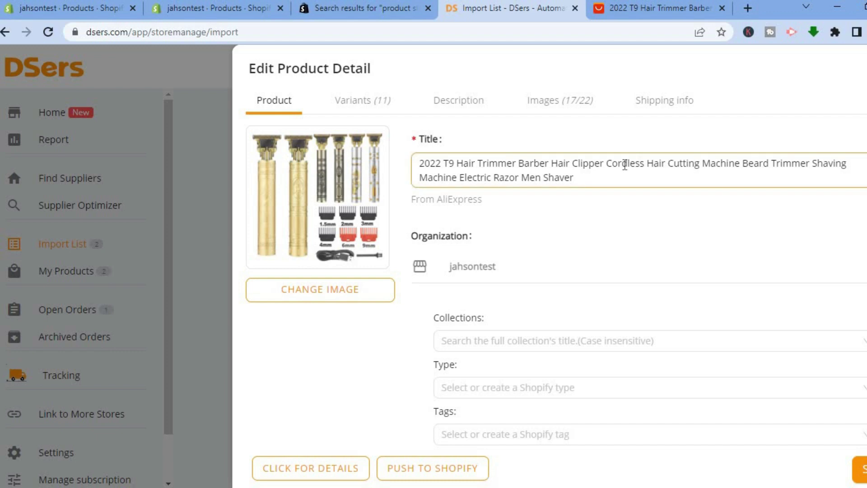
pyautogui.moveTo(650, 171); pyautogui.dragTo(653, 181)
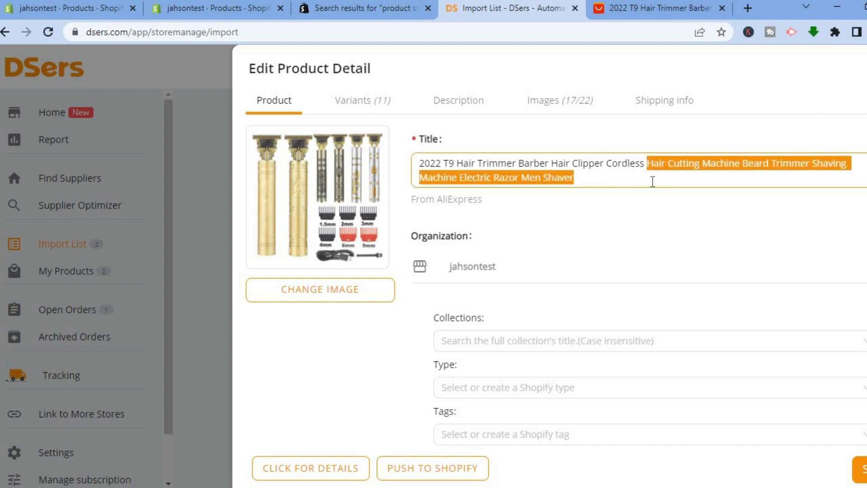
pyautogui.press('BackSpace')
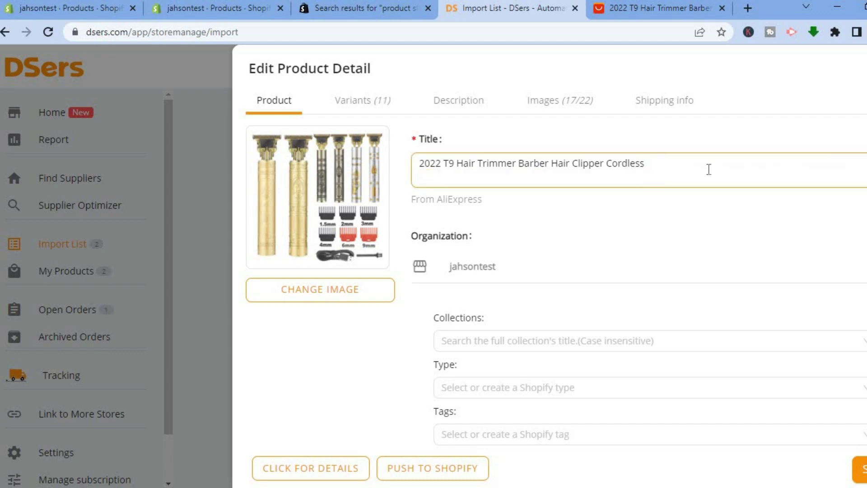
# Review the trimmer's 11 variants and its images, then push it to Shopify
pyautogui.scroll(-2, 549, 271)
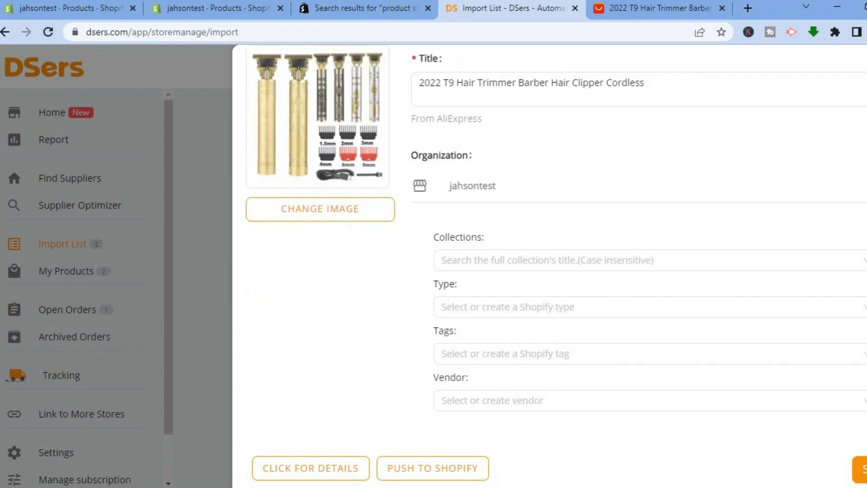
pyautogui.scroll(2, 549, 271)
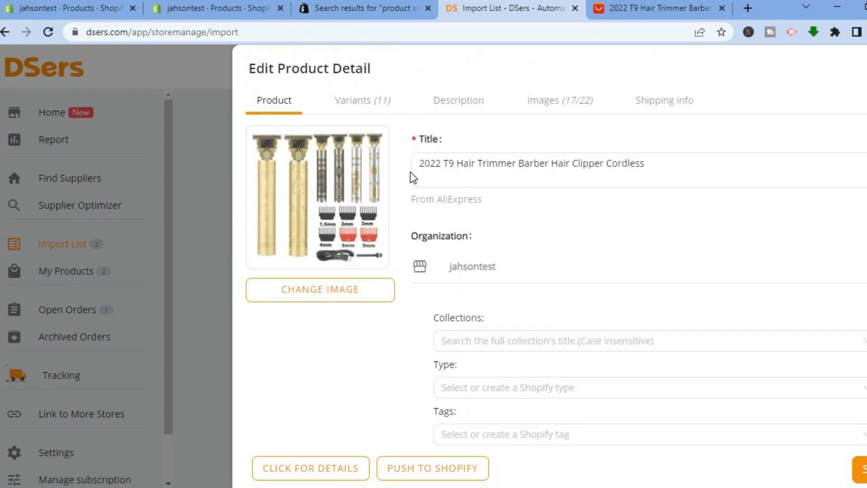
pyautogui.click(351, 111)
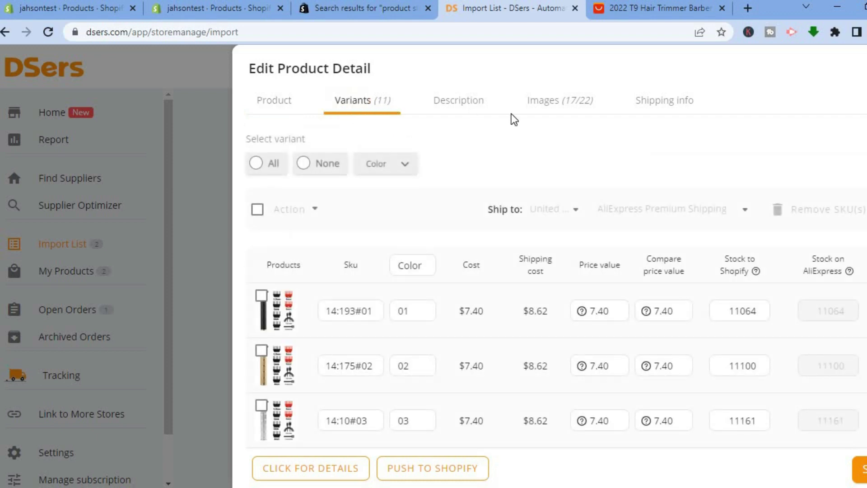
pyautogui.click(546, 111)
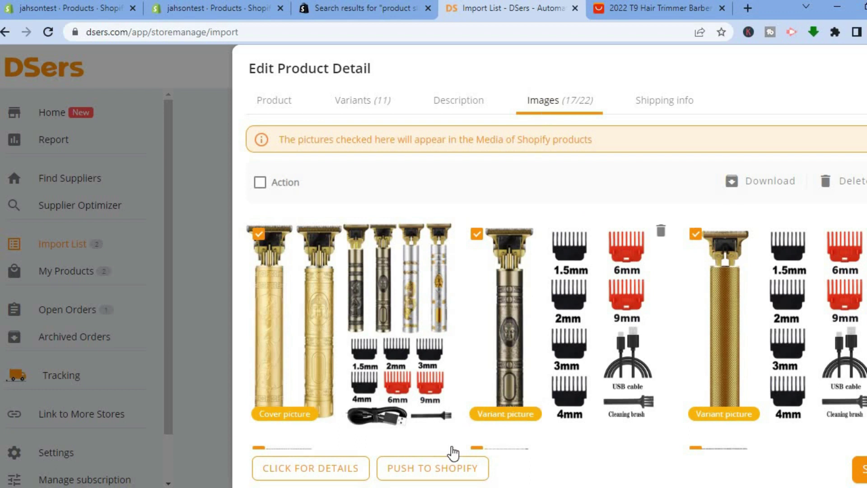
pyautogui.click(441, 468)
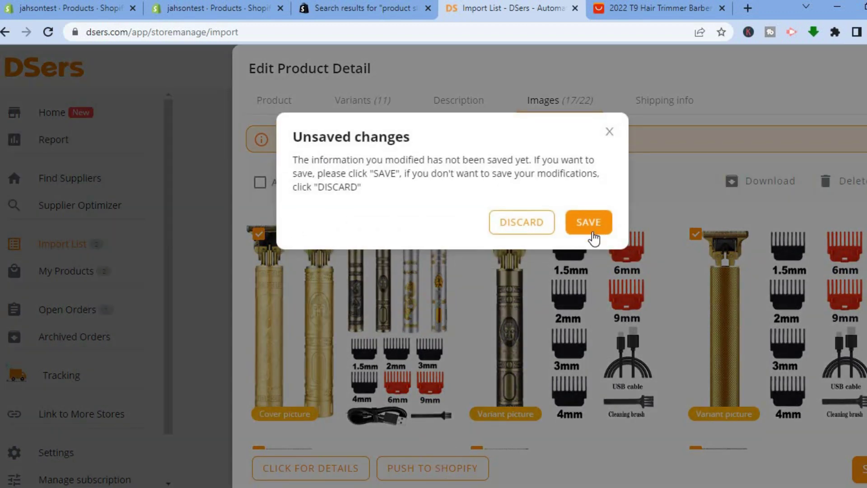
# Save the shortened trimmer title and confirm pushing the product to the Shopify store
pyautogui.click(595, 229)
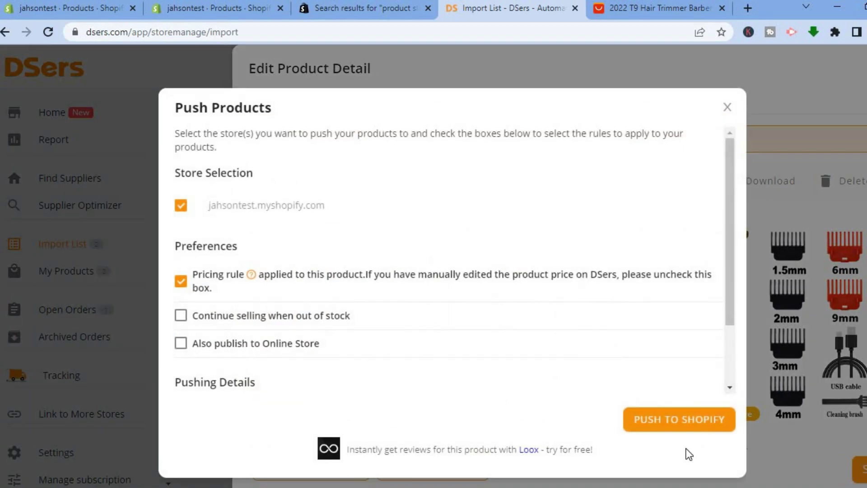
pyautogui.click(660, 423)
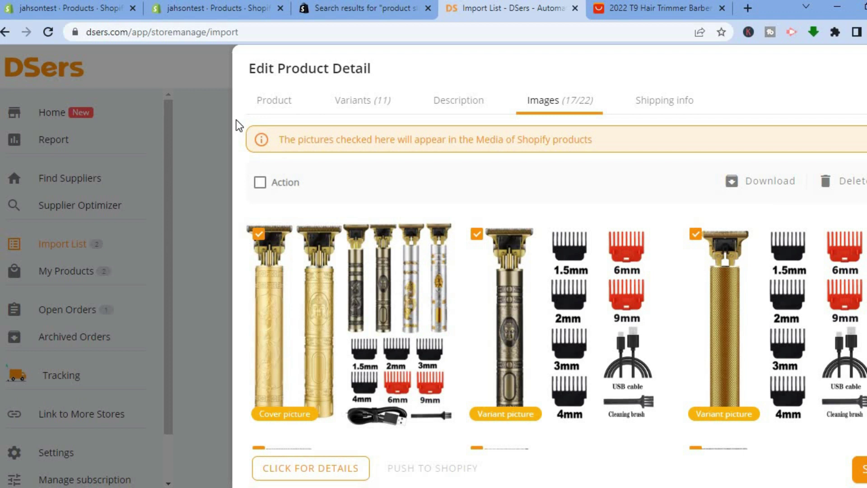
# Reload the store's Products list so the new 2022 T9 Hair Trimmer appears
pyautogui.click(206, 10)
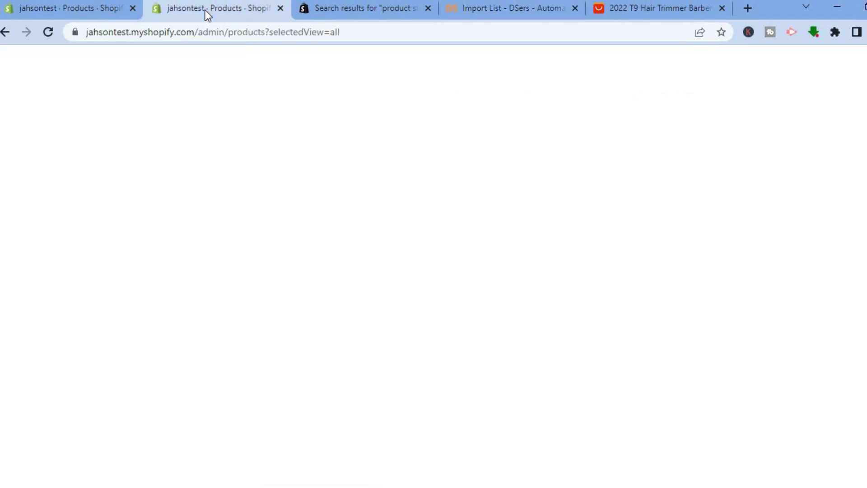
pyautogui.click(48, 32)
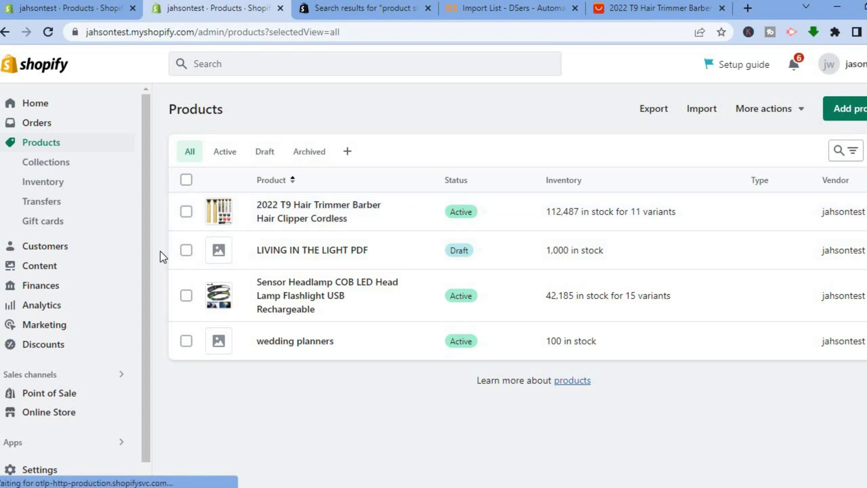
pyautogui.moveTo(151, 247); pyautogui.dragTo(144, 280)
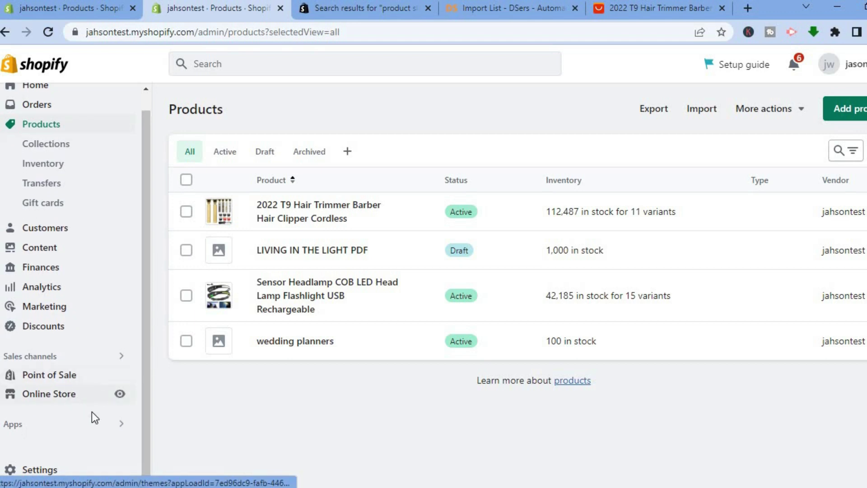
# Open the Shopify App Store in a new tab via the Apps and sales channels settings
pyautogui.click(83, 425)
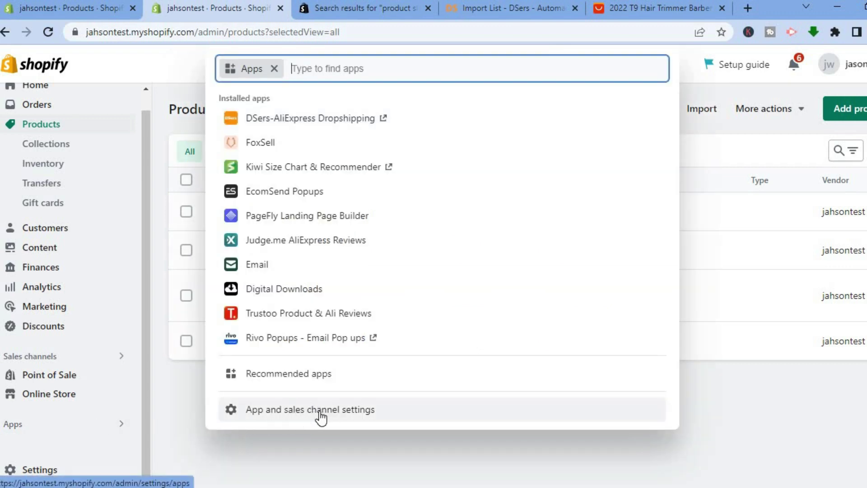
pyautogui.click(360, 412)
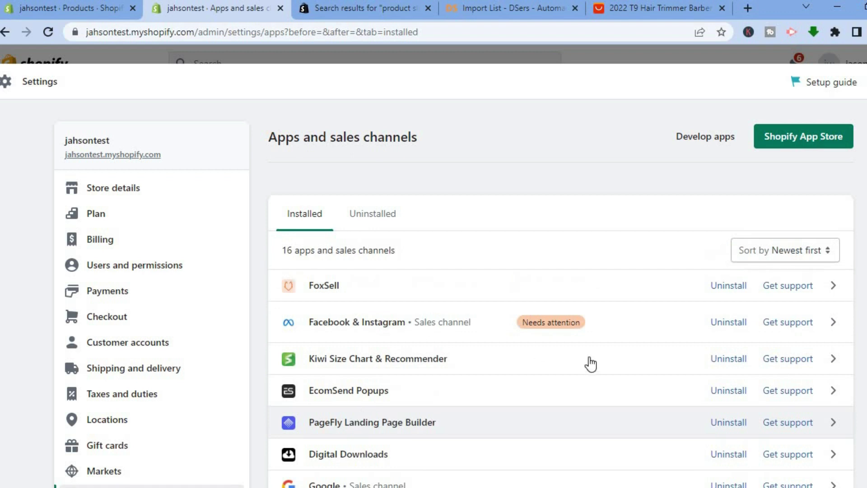
pyautogui.click(801, 138)
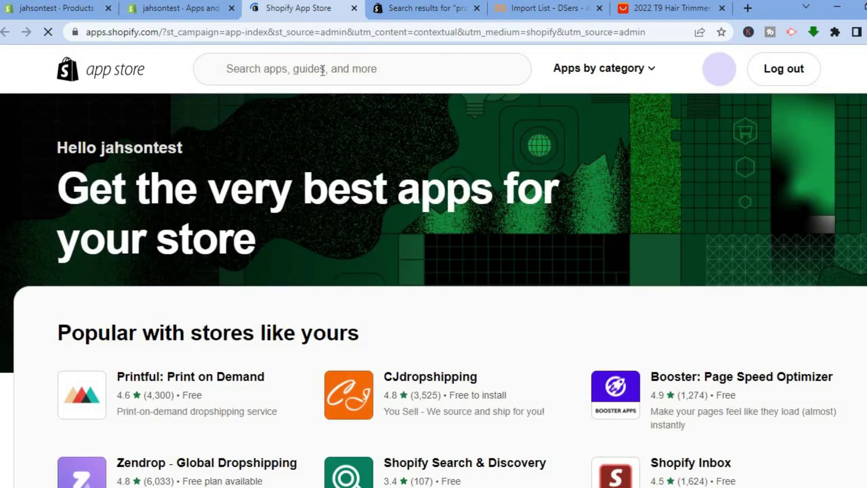
# Search the App Store for 'product slider' and open the FoxSell Slider & Carousel listing
pyautogui.click(322, 71)
pyautogui.click(322, 70)
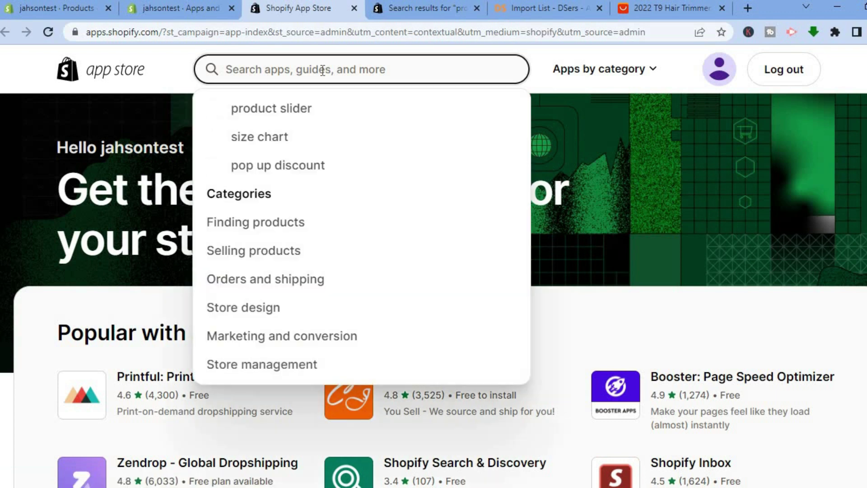
pyautogui.click(314, 105)
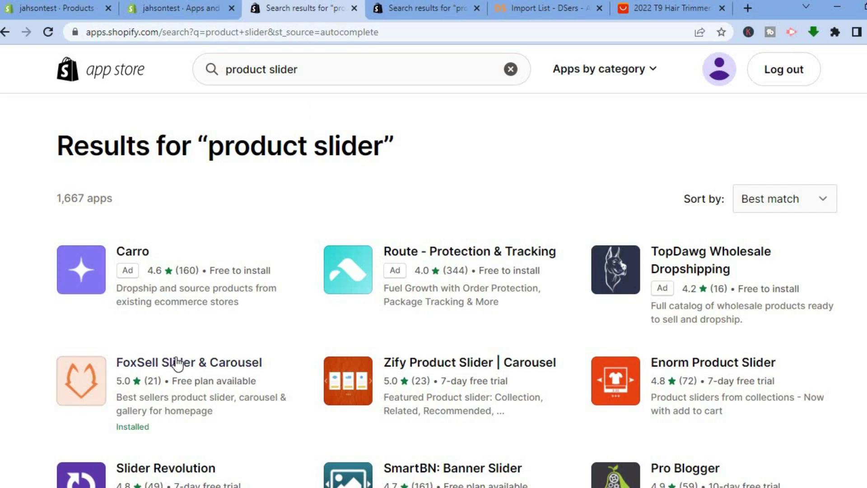
pyautogui.click(208, 366)
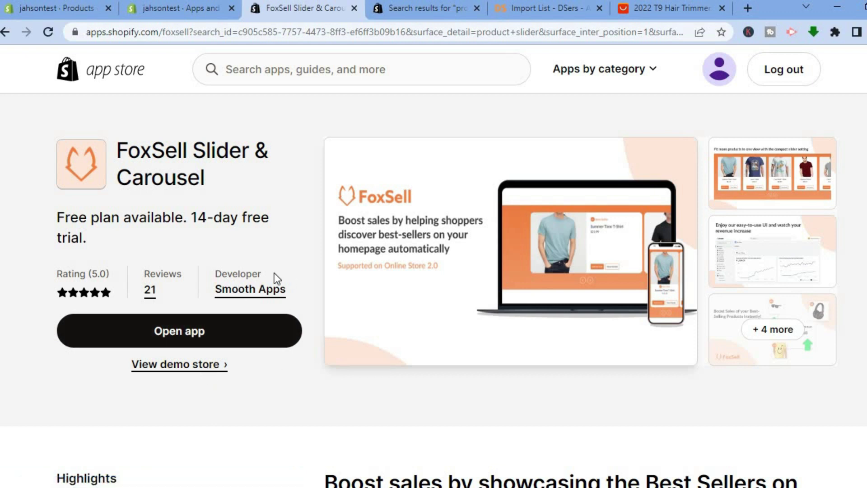
# Open the installed FoxSell app and start the Custom Products Slider setup
pyautogui.click(250, 340)
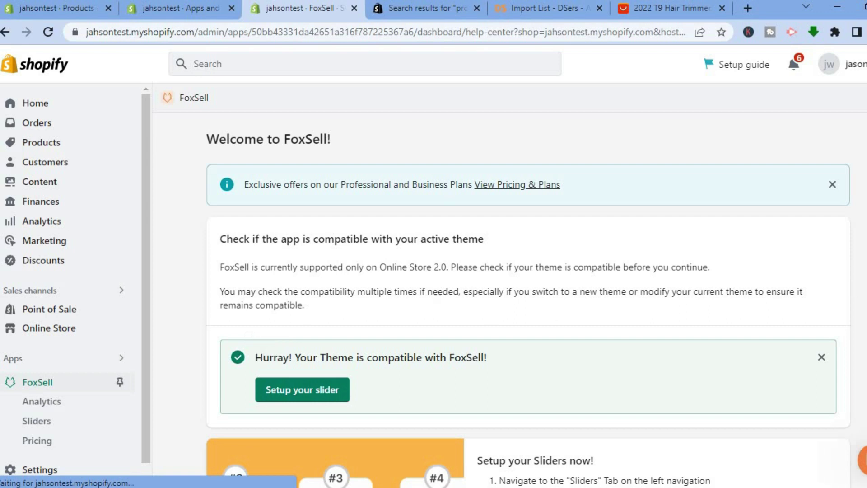
pyautogui.scroll(-3, 528, 290)
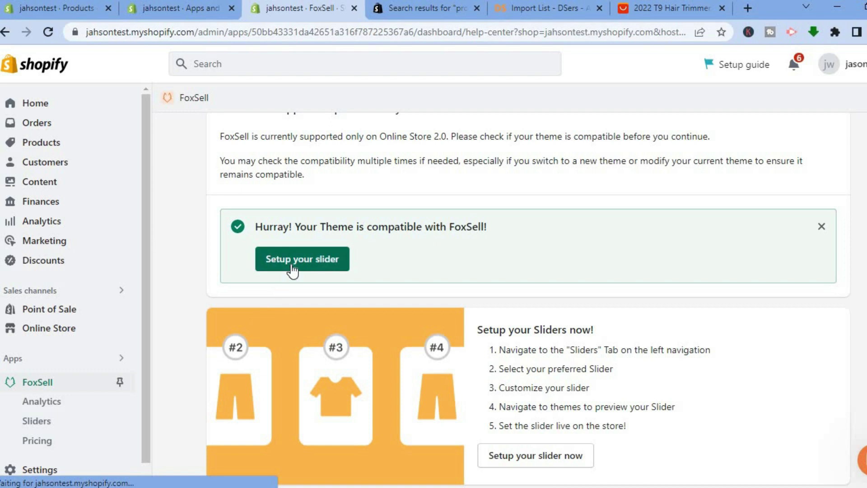
pyautogui.click(310, 270)
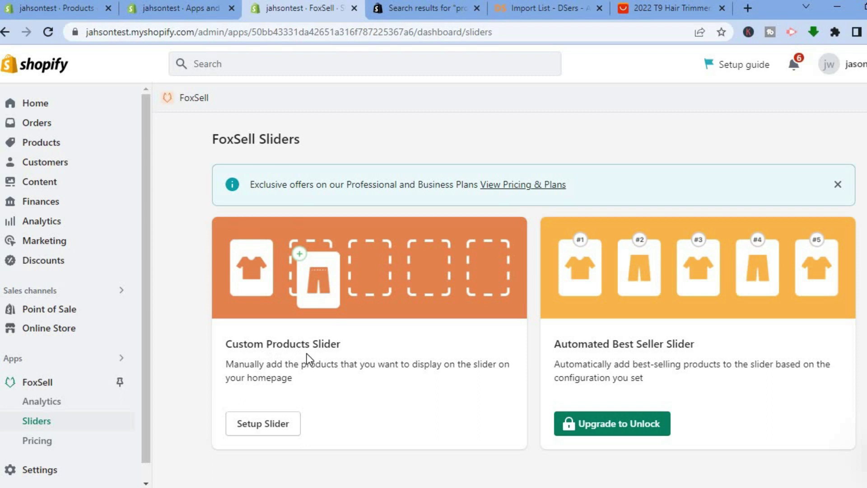
pyautogui.click(271, 429)
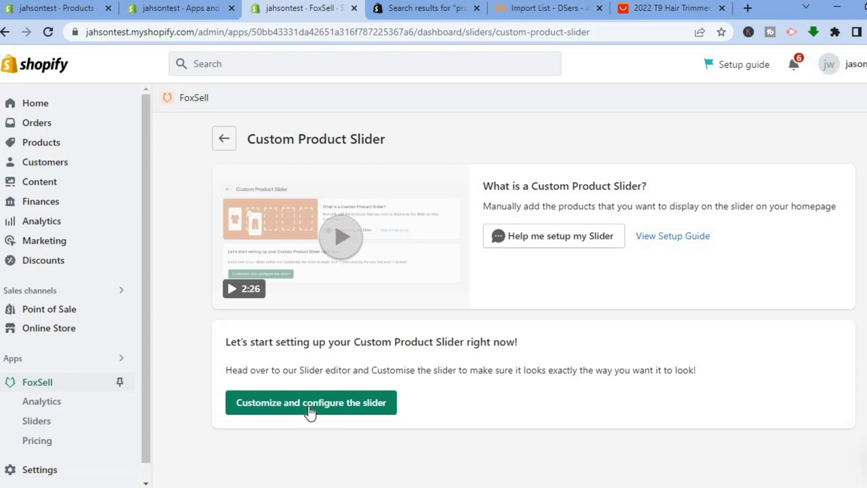
# Open the slider editor, dismiss the preview notice, try the Enlarged type, then keep Compact
pyautogui.click(330, 406)
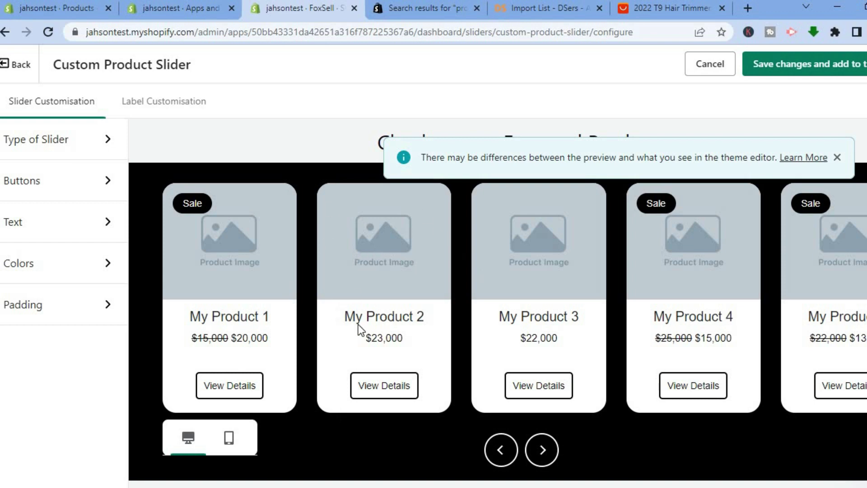
pyautogui.click(837, 158)
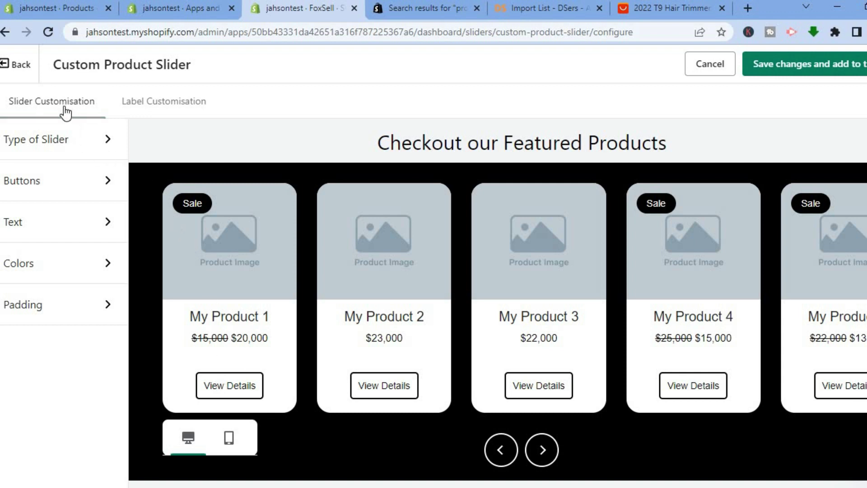
pyautogui.click(59, 140)
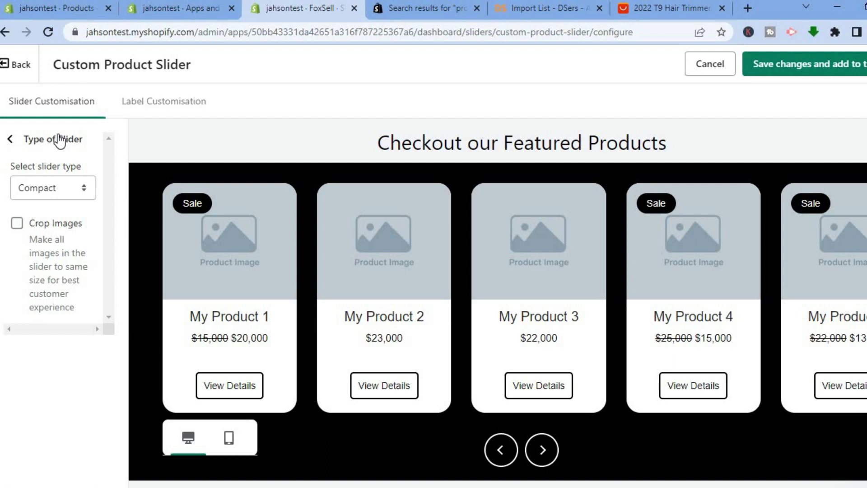
pyautogui.click(86, 189)
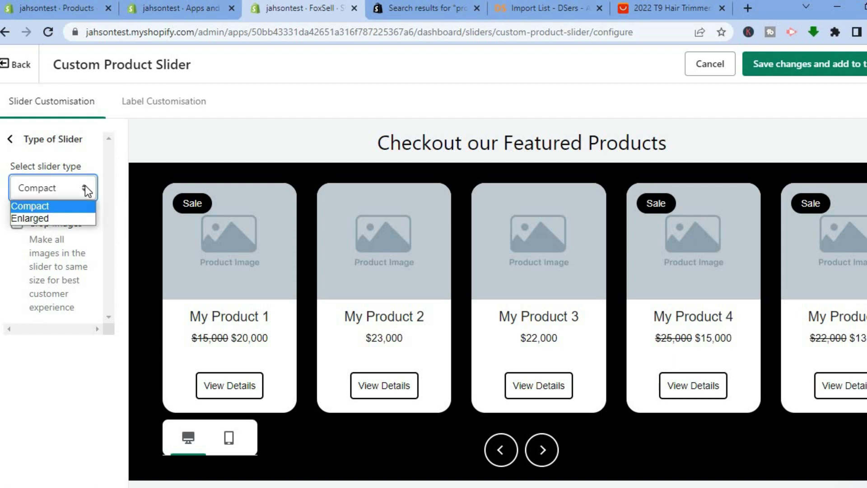
pyautogui.click(67, 217)
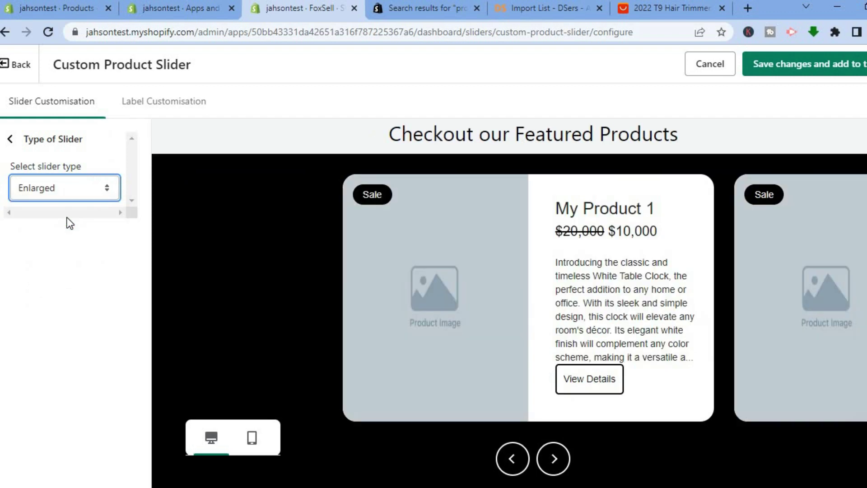
pyautogui.click(107, 188)
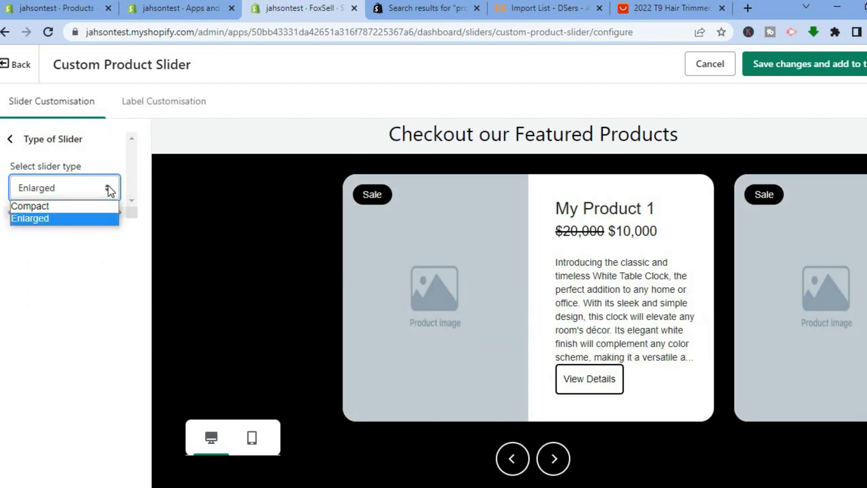
pyautogui.click(93, 205)
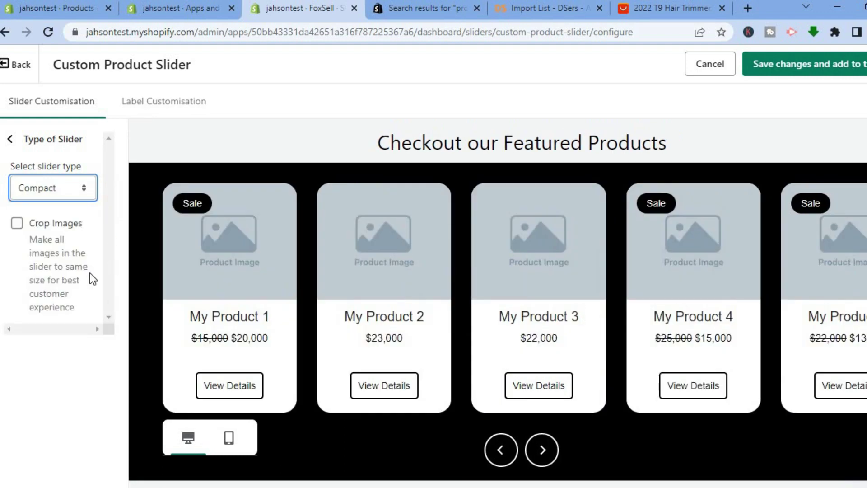
pyautogui.click(10, 136)
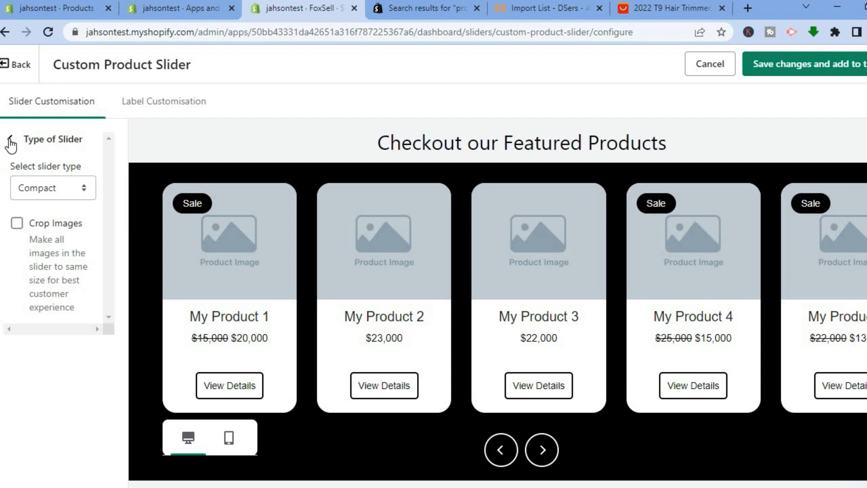
pyautogui.click(10, 138)
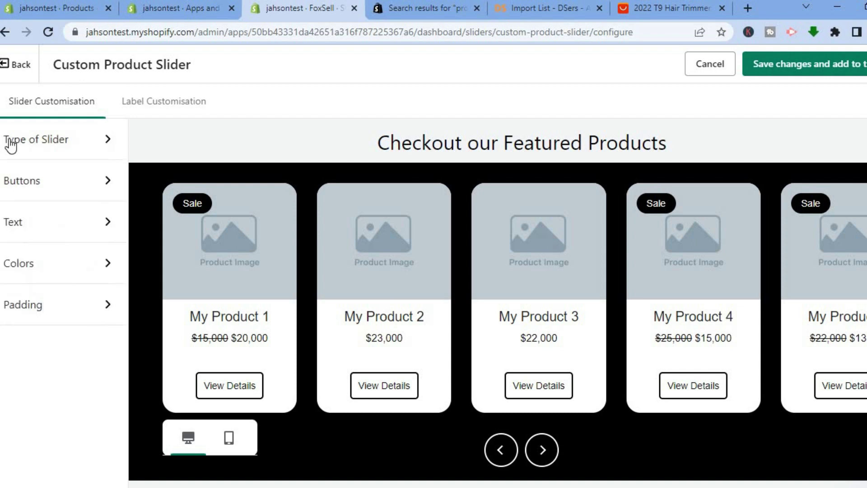
# Review the slider's Buttons settings panel
pyautogui.click(45, 183)
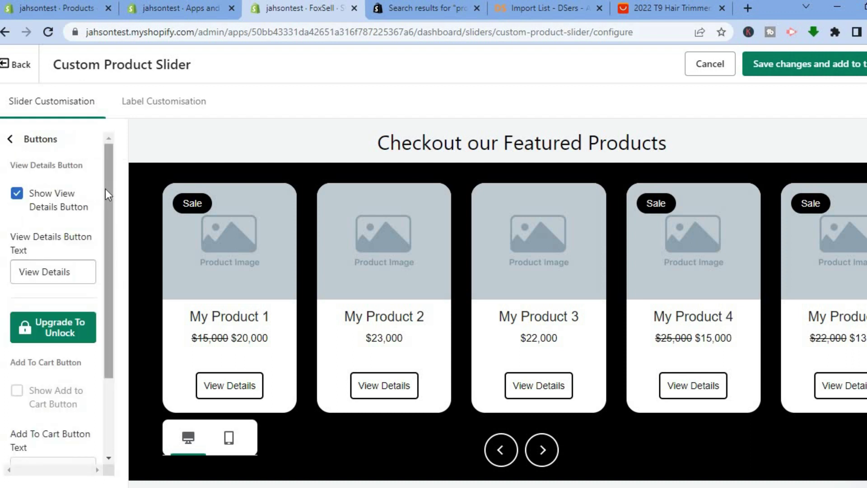
pyautogui.moveTo(107, 199); pyautogui.dragTo(107, 281)
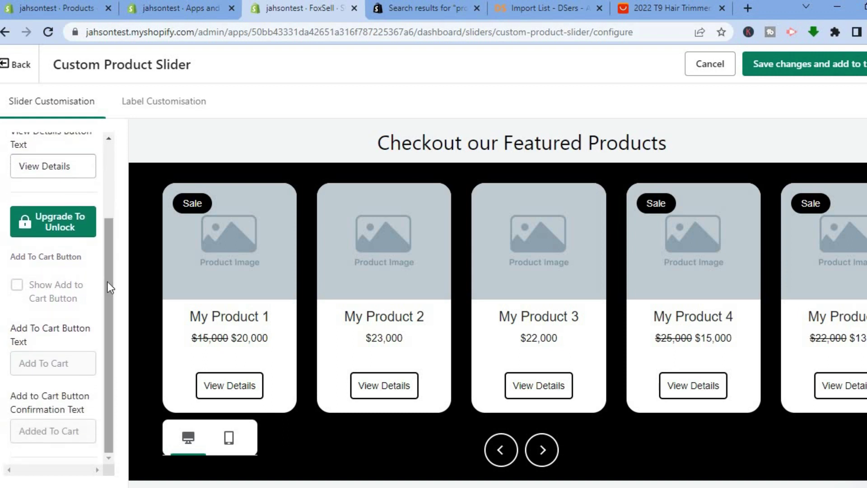
pyautogui.scroll(1, 108, 271)
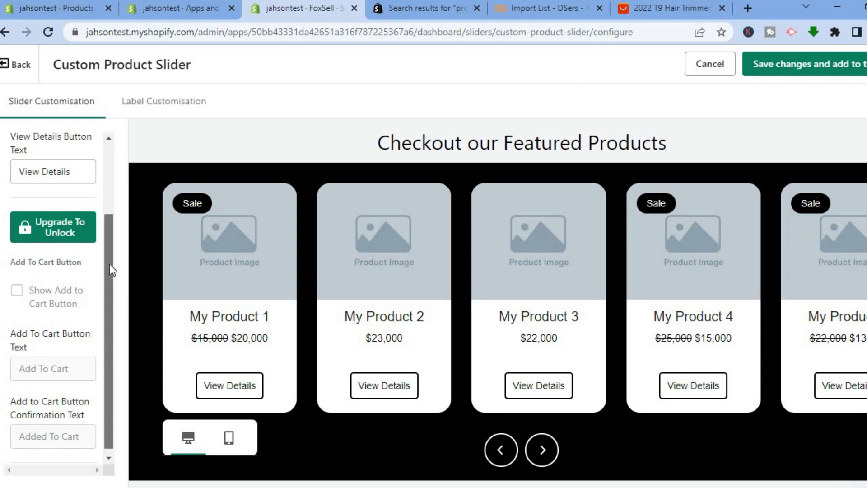
pyautogui.moveTo(110, 265); pyautogui.dragTo(110, 186)
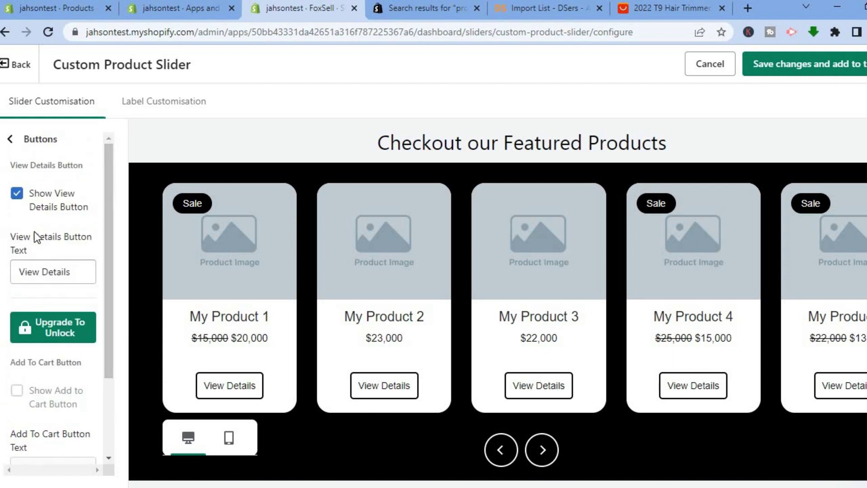
pyautogui.click(13, 140)
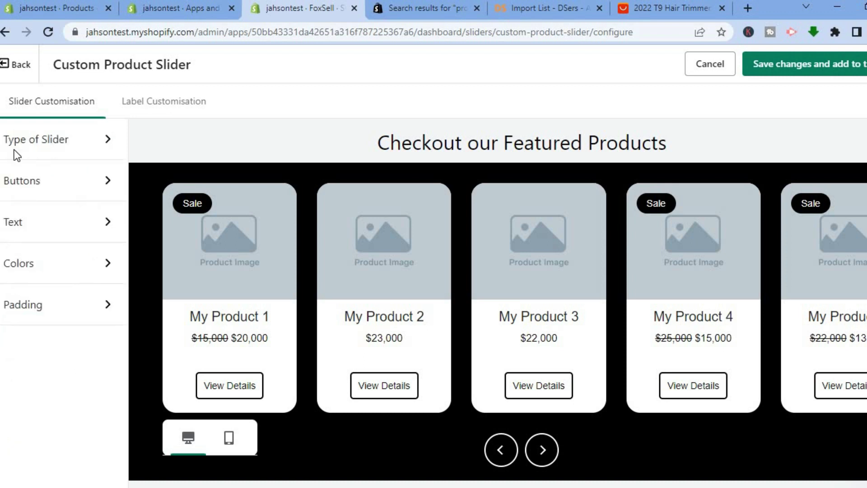
# Review the Colors and Padding panels, then preview the slider in mobile and desktop layouts
pyautogui.click(42, 264)
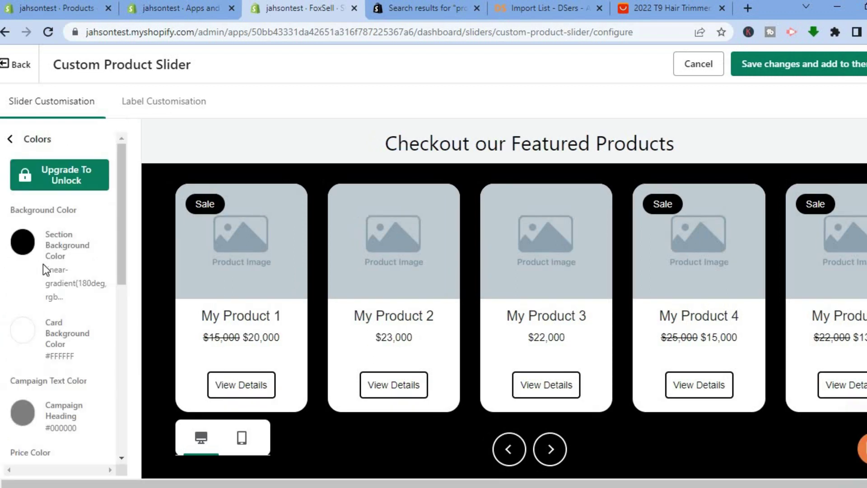
pyautogui.moveTo(123, 331); pyautogui.dragTo(124, 161)
pyautogui.click(12, 140)
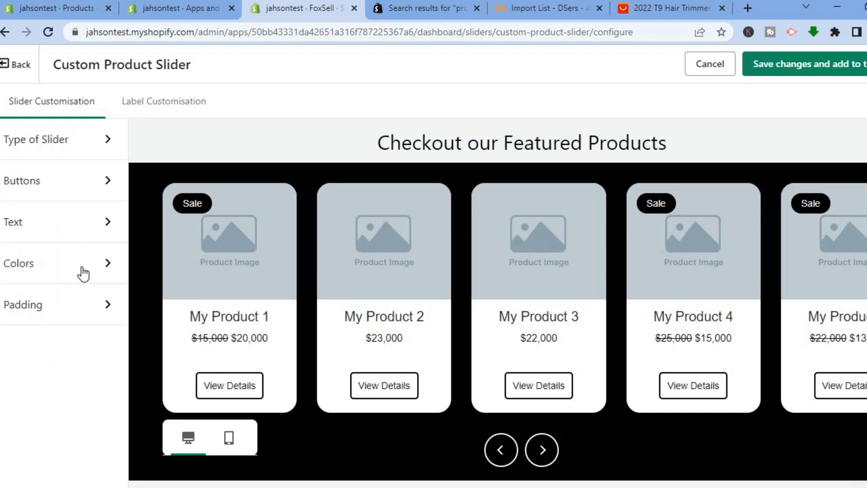
pyautogui.click(68, 307)
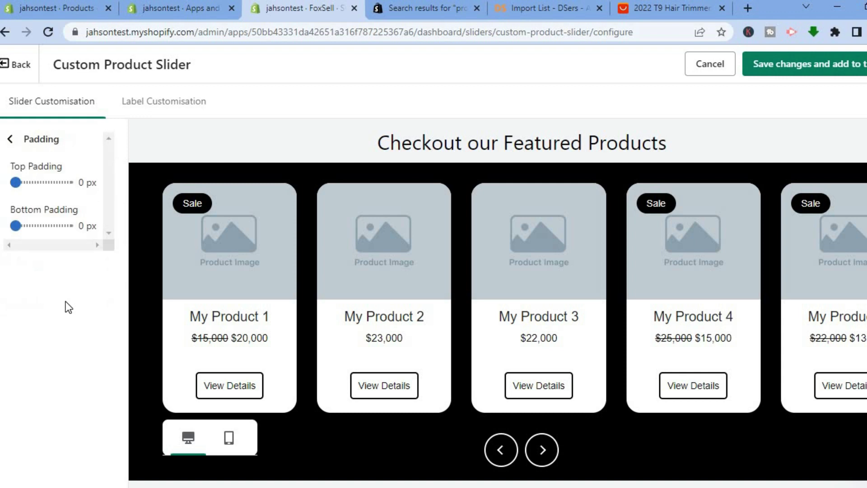
pyautogui.click(10, 141)
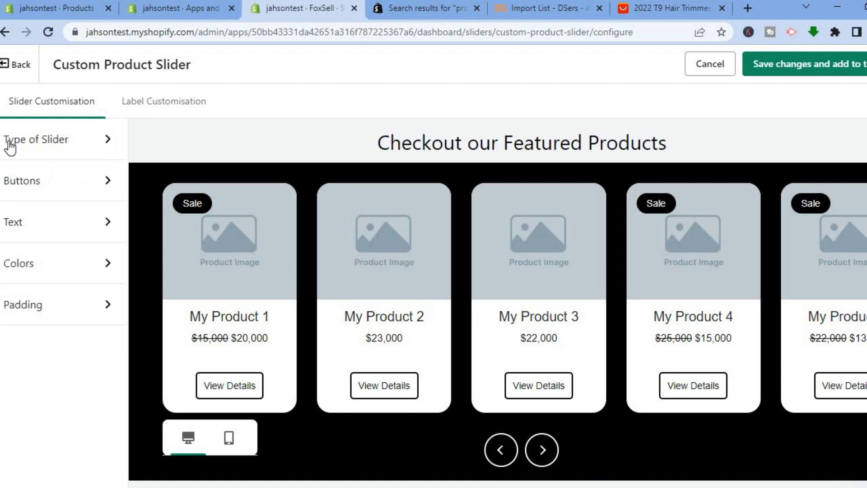
pyautogui.click(230, 439)
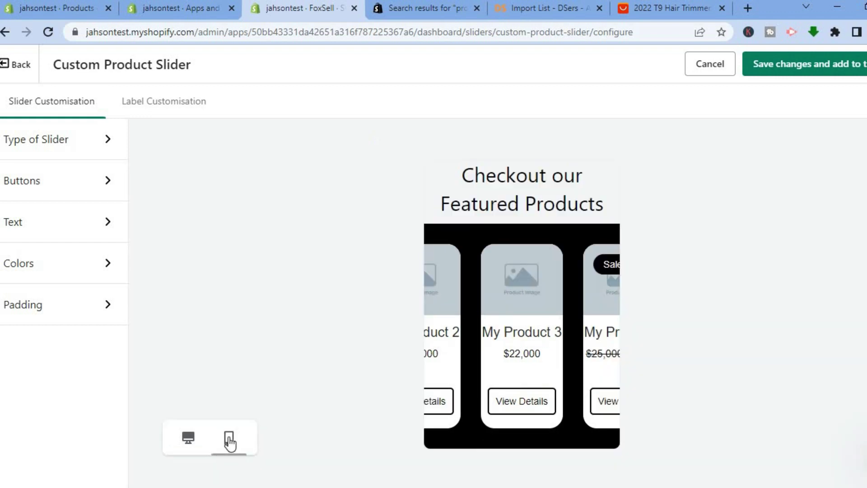
pyautogui.click(188, 439)
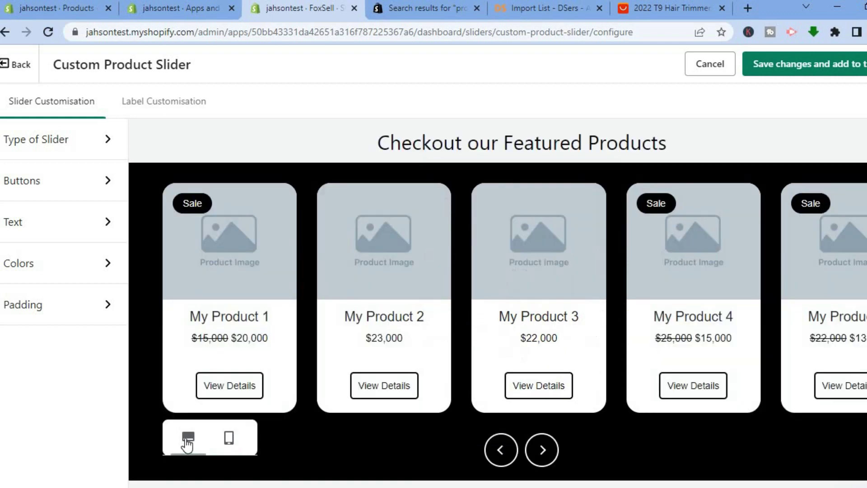
# Save the slider with 'Save changes and add to theme' and go to the Themes page
pyautogui.click(811, 64)
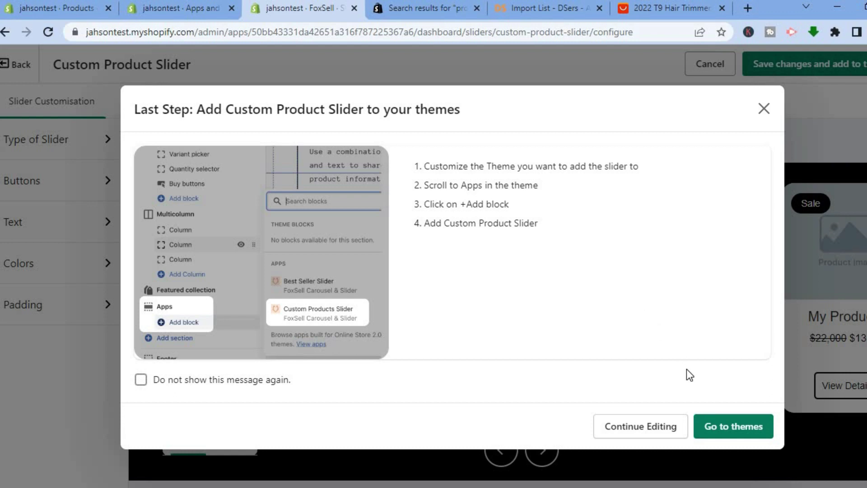
pyautogui.click(712, 431)
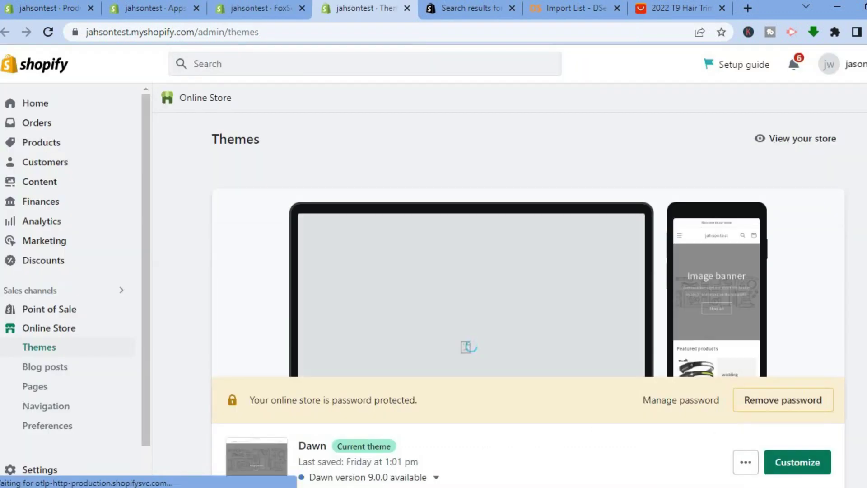
pyautogui.scroll(-2, 813, 379)
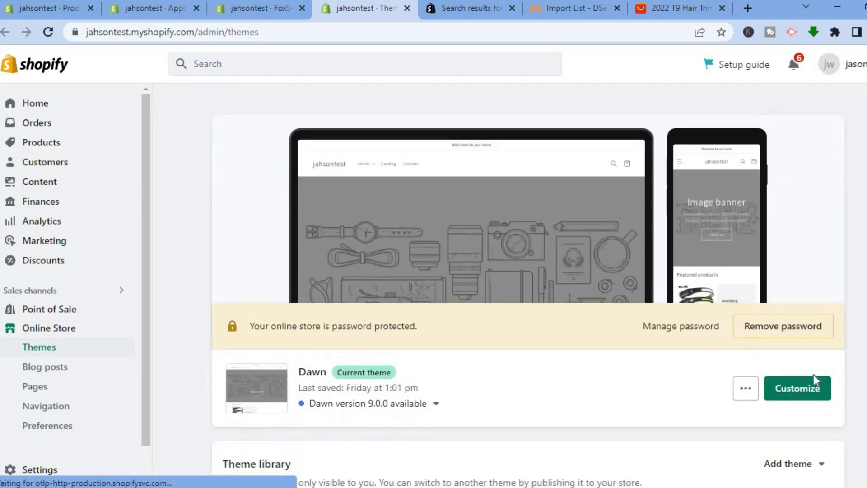
# In the Dawn editor, add a Custom Products Slider app section below Featured collection and open it
pyautogui.click(796, 389)
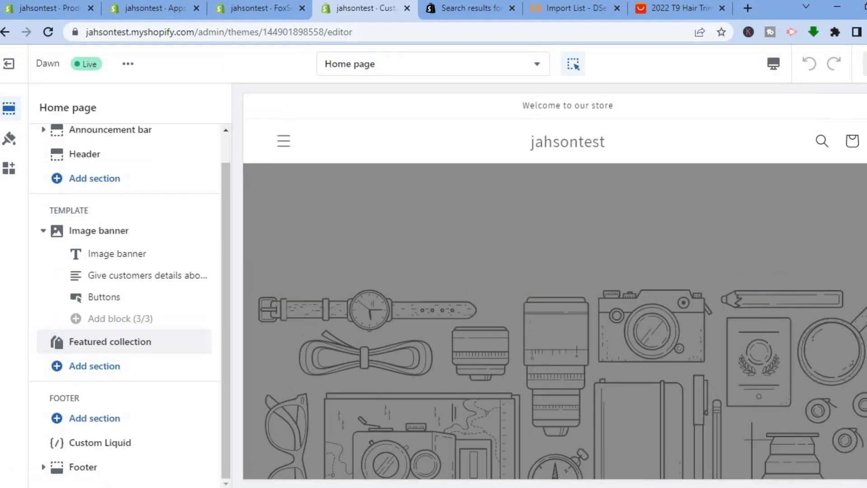
pyautogui.moveTo(142, 354)
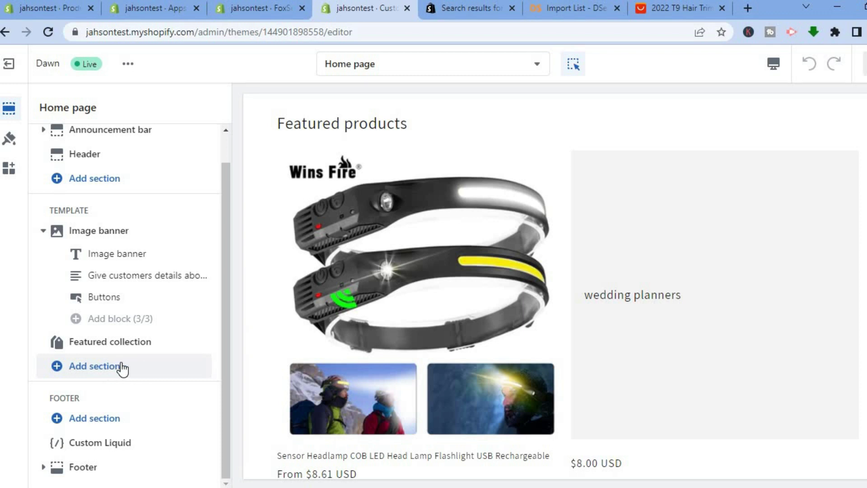
pyautogui.click(122, 369)
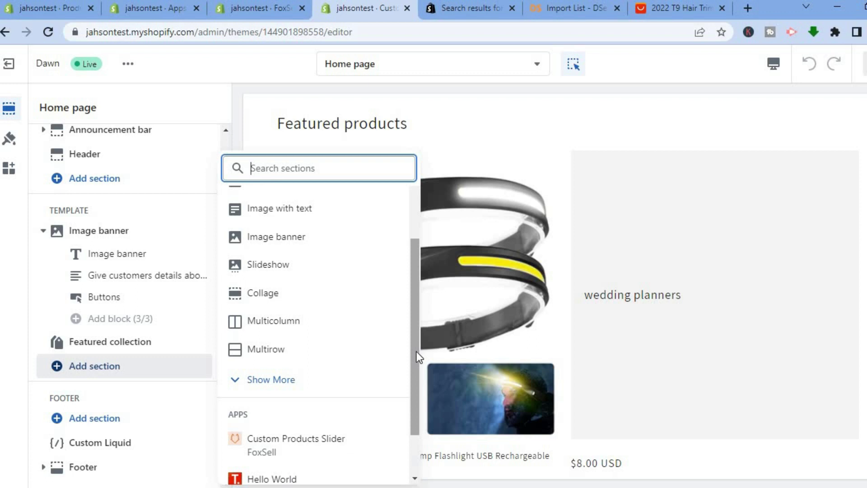
pyautogui.scroll(-2, 416, 352)
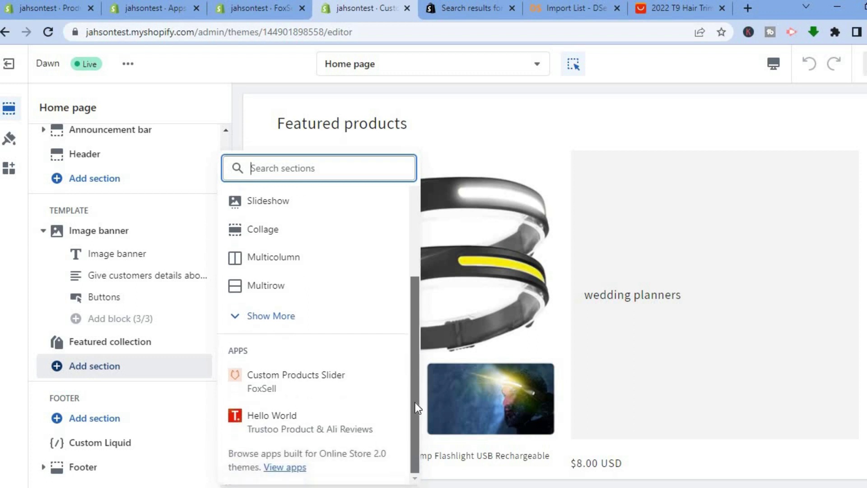
pyautogui.click(329, 384)
pyautogui.click(137, 321)
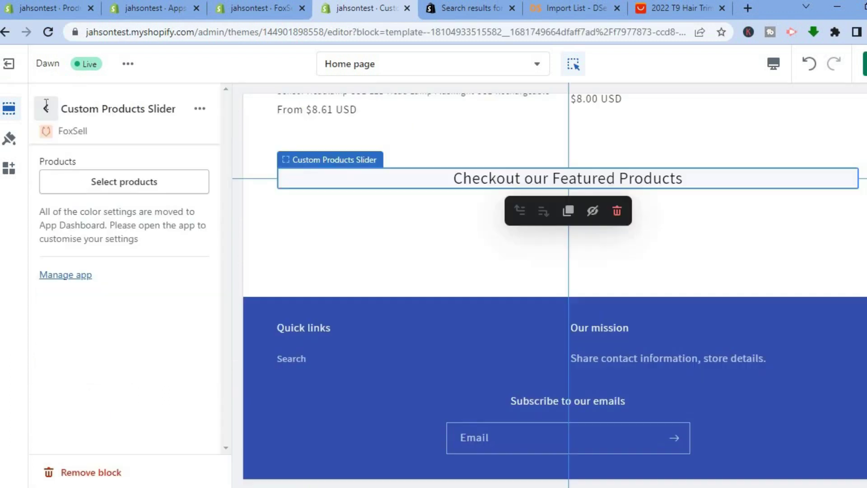
pyautogui.press('Escape')
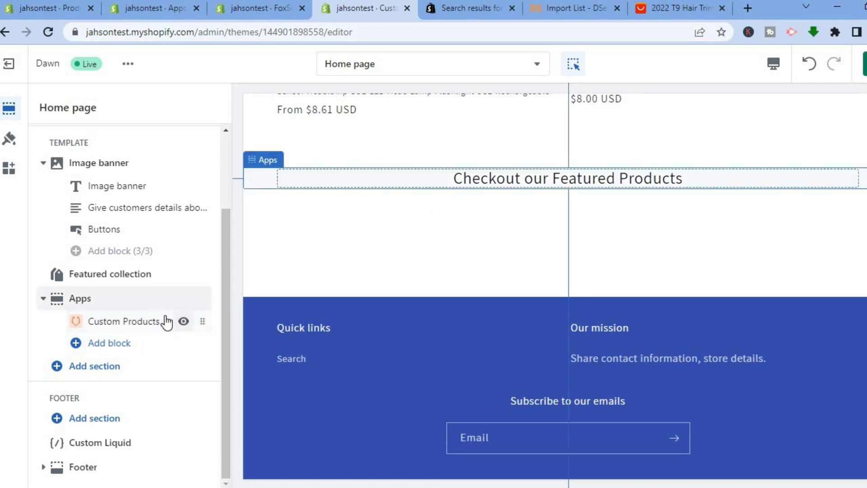
pyautogui.click(130, 331)
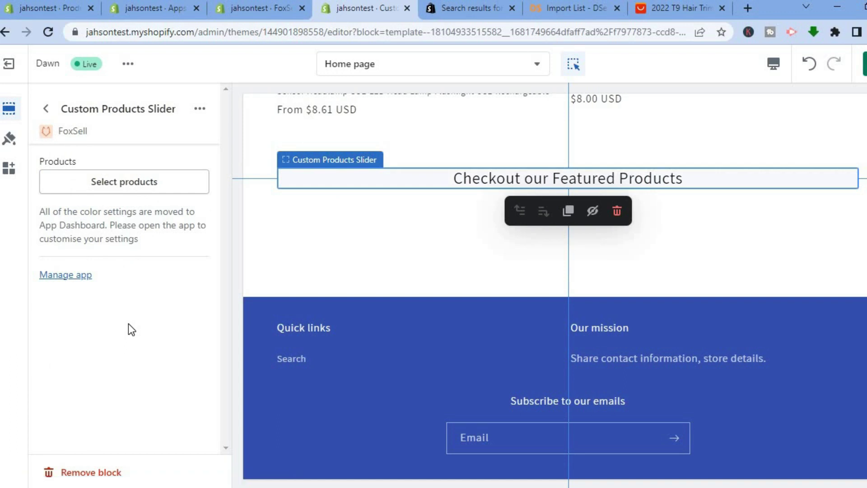
# Select the Sensor Headlamp and wedding planners products for the slider block
pyautogui.click(139, 184)
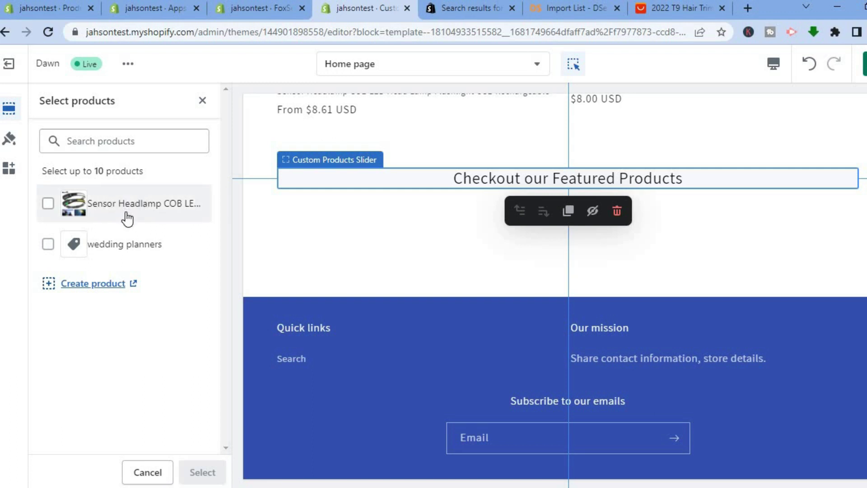
pyautogui.click(48, 205)
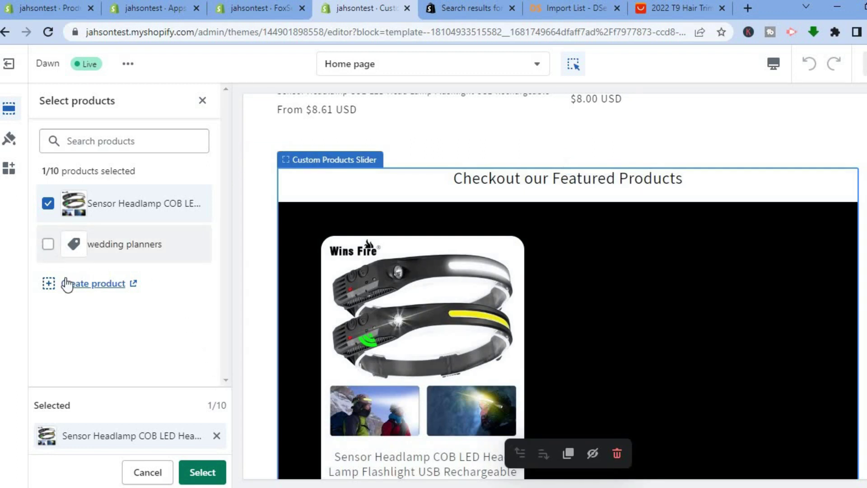
pyautogui.click(48, 245)
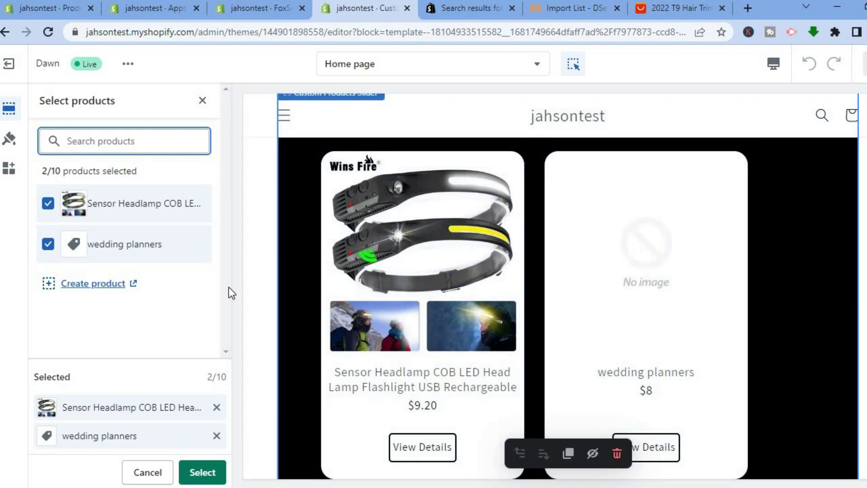
pyautogui.click(202, 472)
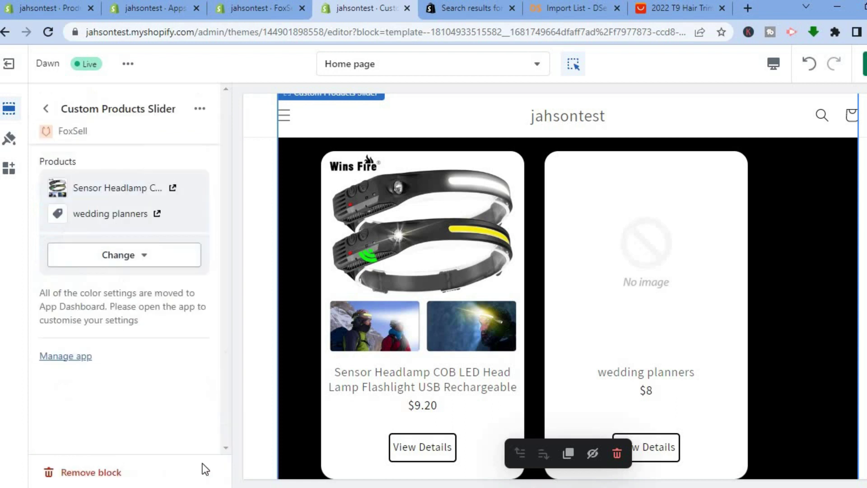